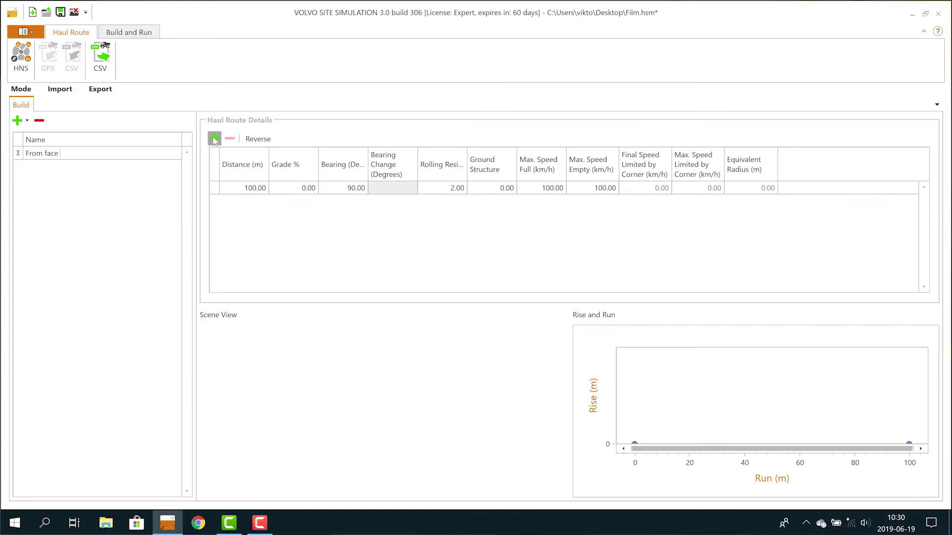
# Step: Select the section's Distance cell and start editing it to enter 30 m
pyautogui.click(253, 191)
pyautogui.doubleClick(253, 190)
pyautogui.write('30')
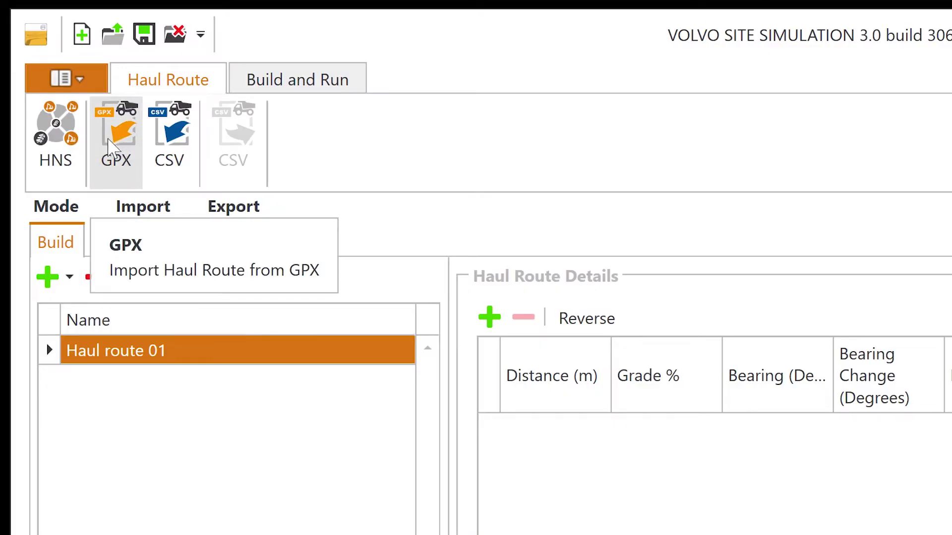
# Step: Import the 2018-11-14 GPX track into Haul route 01 as a simplified road
pyautogui.click(110, 151)
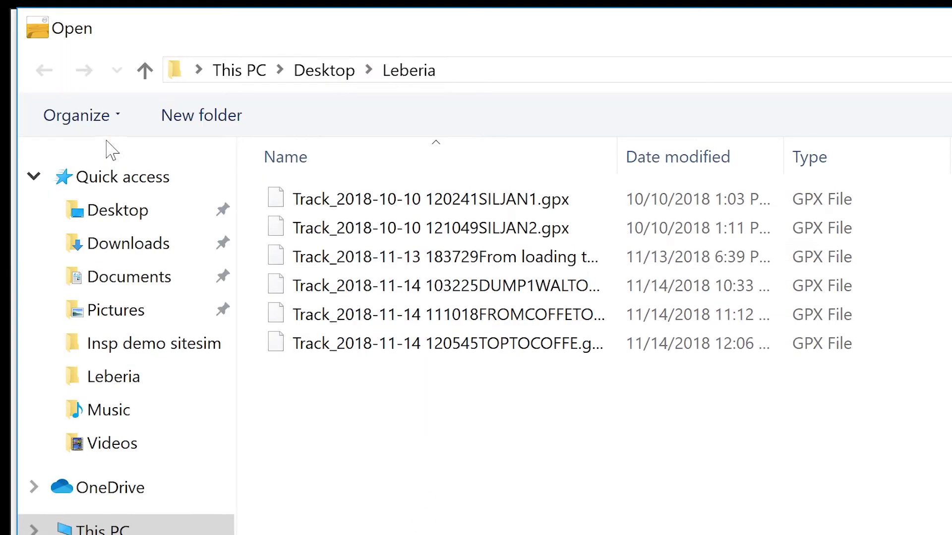
pyautogui.doubleClick(349, 316)
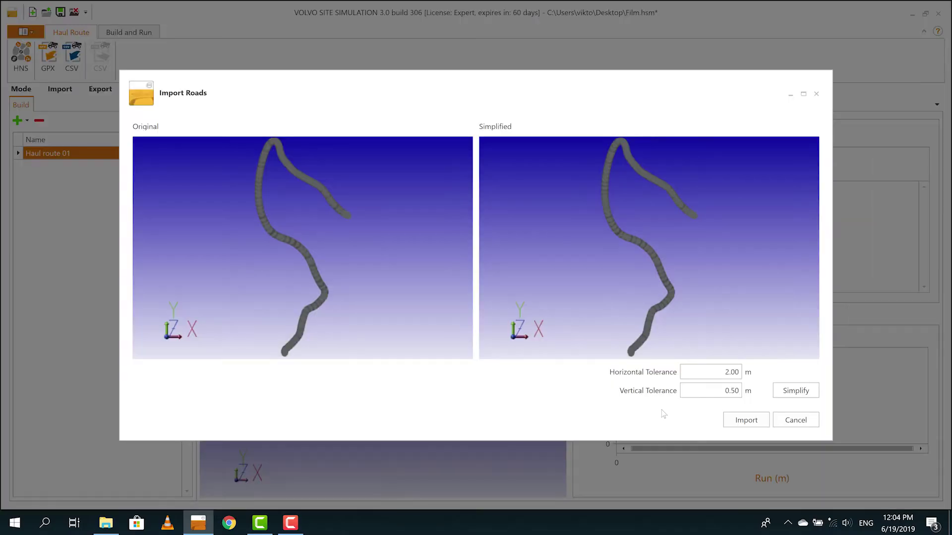
pyautogui.click(745, 422)
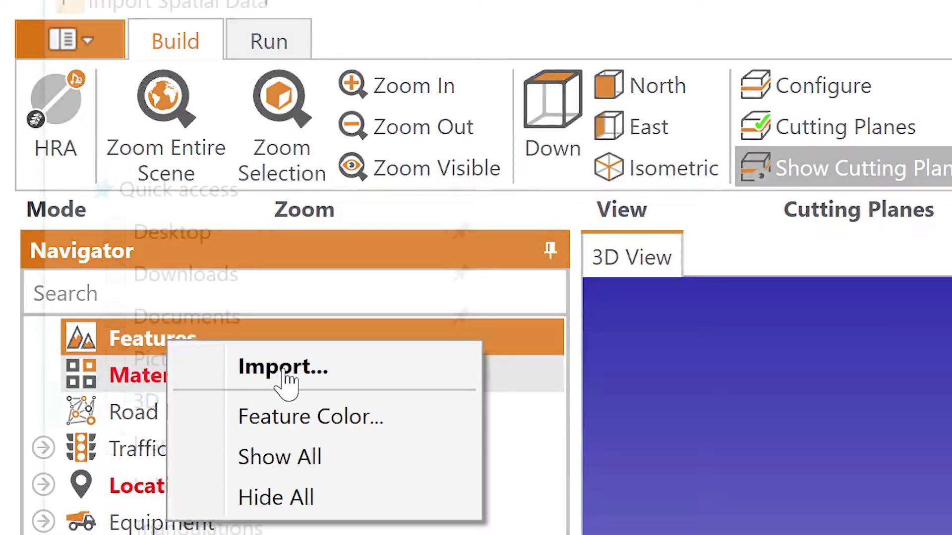
# Step: Draw a multi-segment road across the quarry terrain and reposition its junction node
pyautogui.click(601, 212)
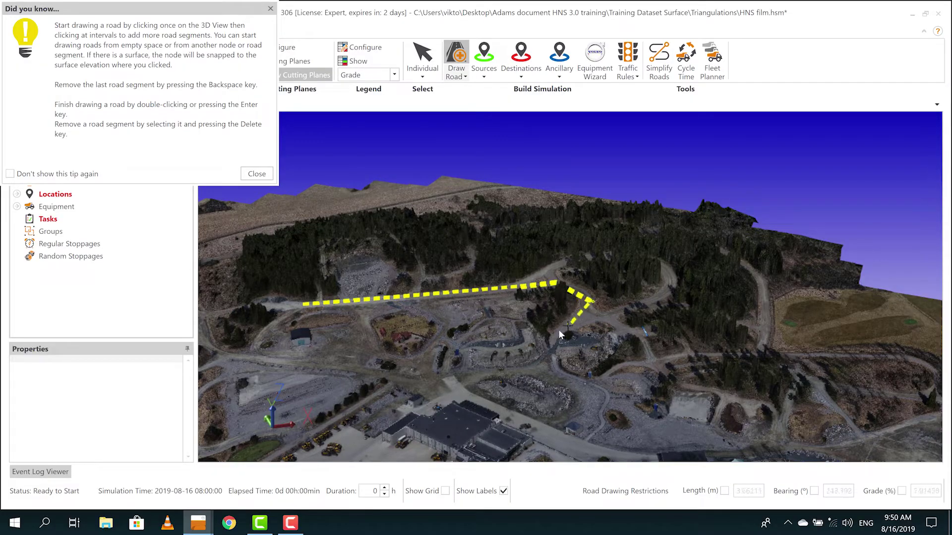
pyautogui.doubleClick(537, 368)
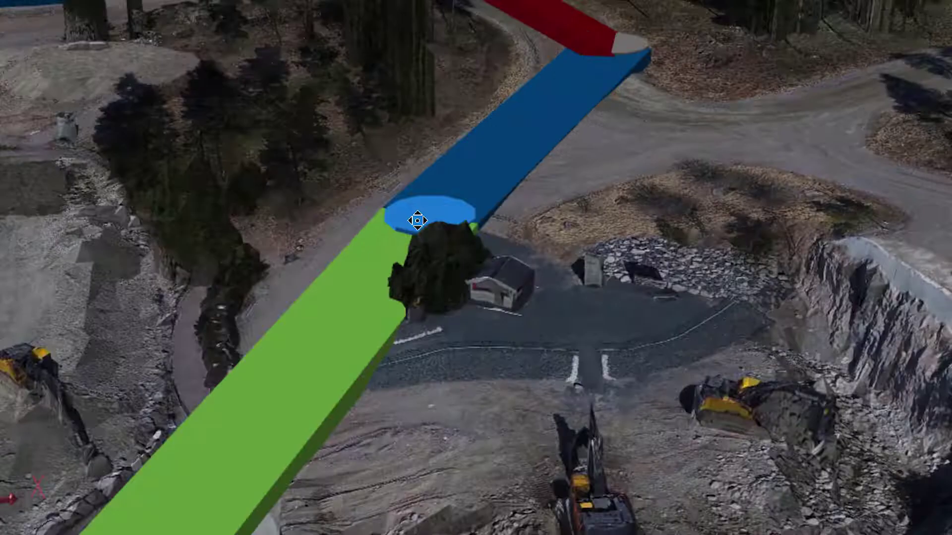
pyautogui.moveTo(419, 220)
pyautogui.mouseDown()
pyautogui.moveTo(393, 202)
pyautogui.moveTo(378, 206)
pyautogui.moveTo(345, 233)
pyautogui.moveTo(349, 244)
pyautogui.mouseUp()
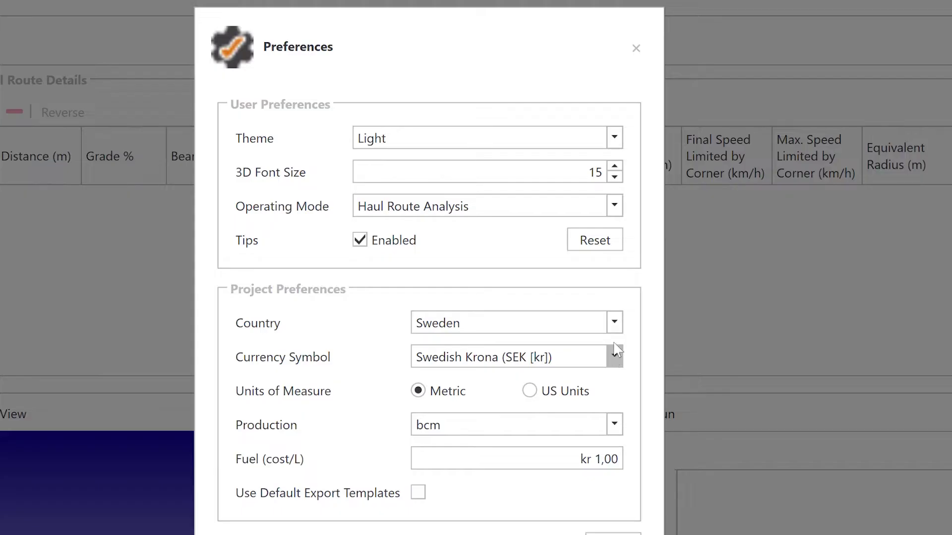
# Step: Switch preferences to Germany, Euro and tonnes, then enter the L260H loader's costing data
pyautogui.click(614, 324)
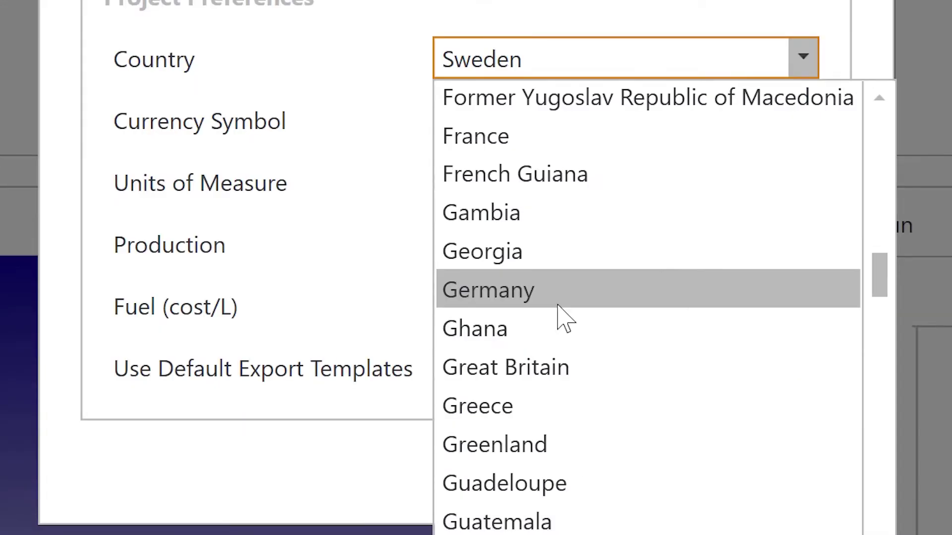
pyautogui.click(563, 290)
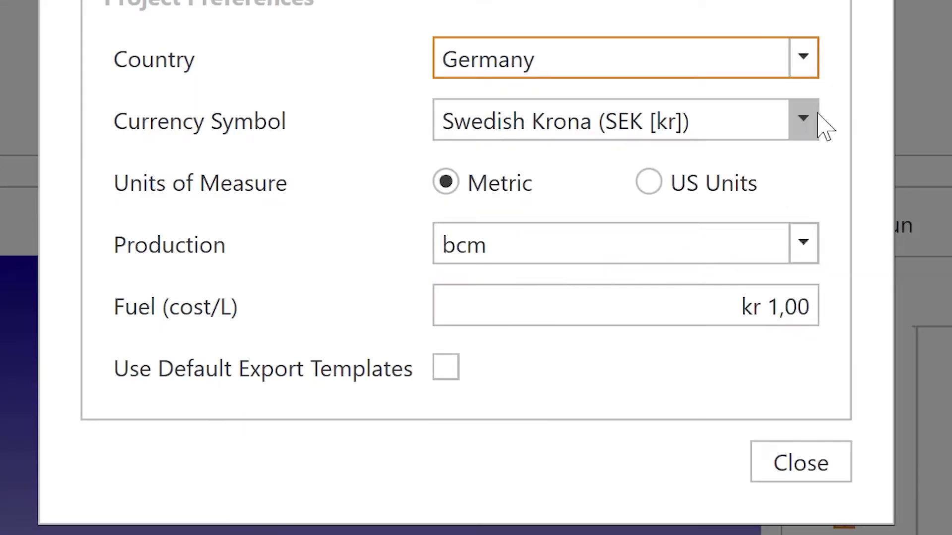
pyautogui.click(810, 137)
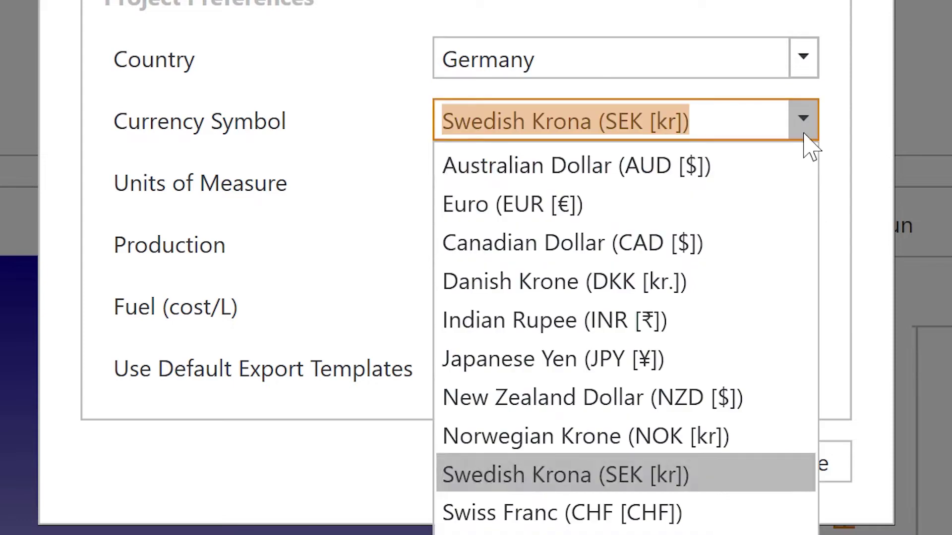
pyautogui.click(566, 208)
pyautogui.click(619, 248)
pyautogui.click(803, 244)
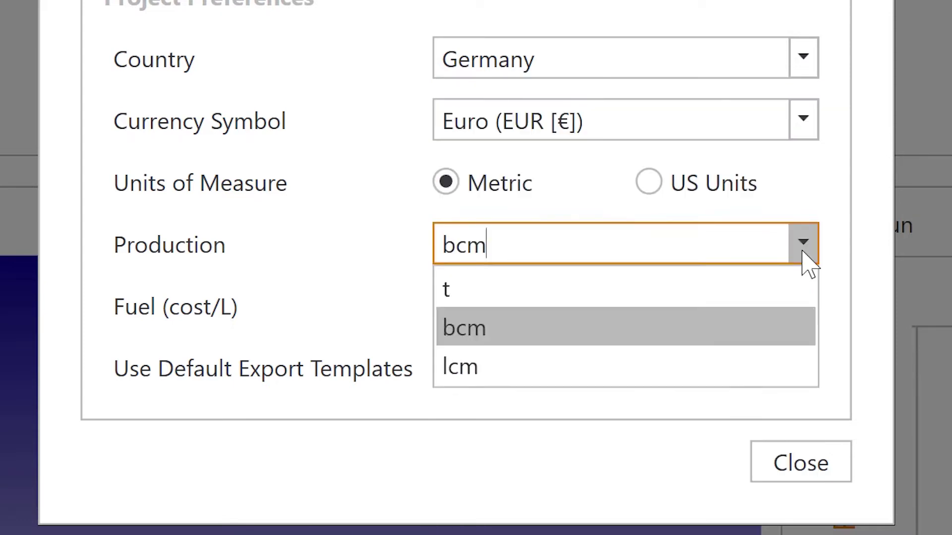
pyautogui.click(474, 290)
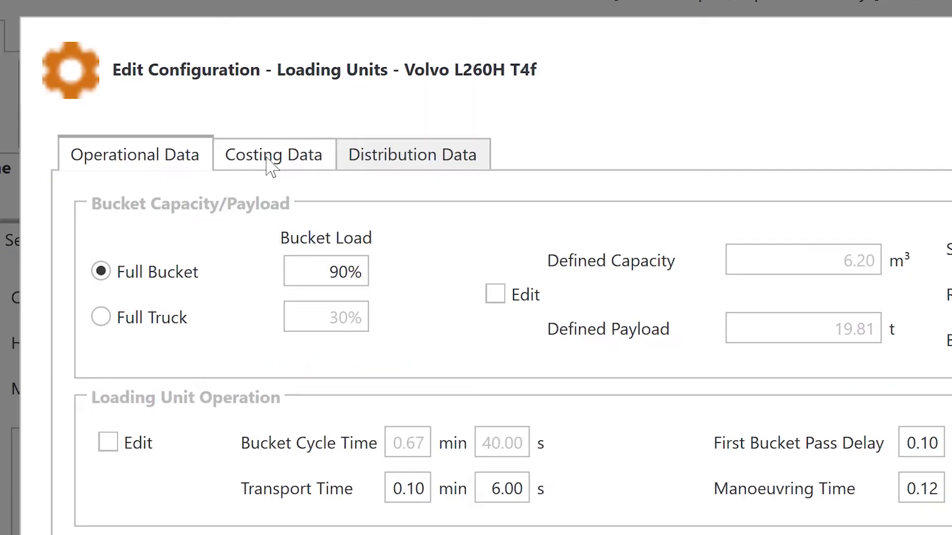
pyautogui.click(272, 163)
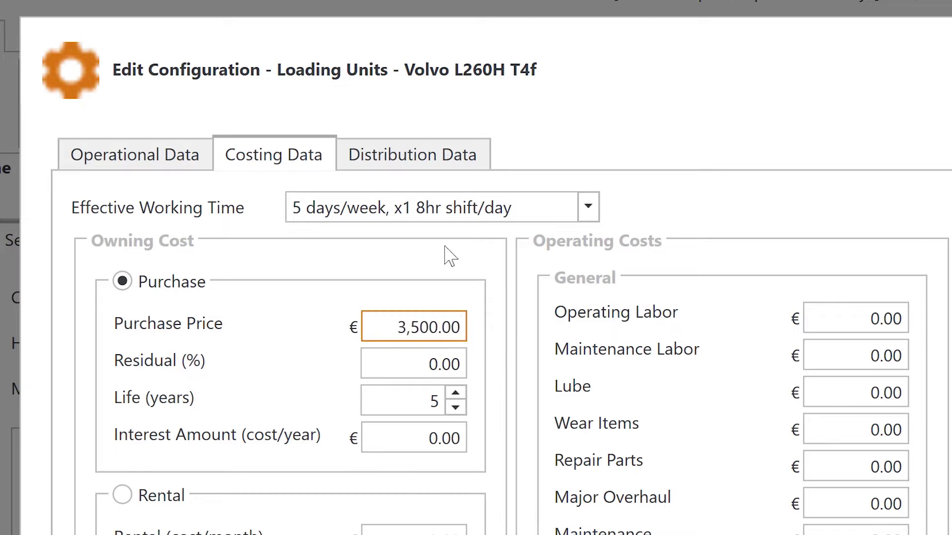
pyautogui.click(417, 364)
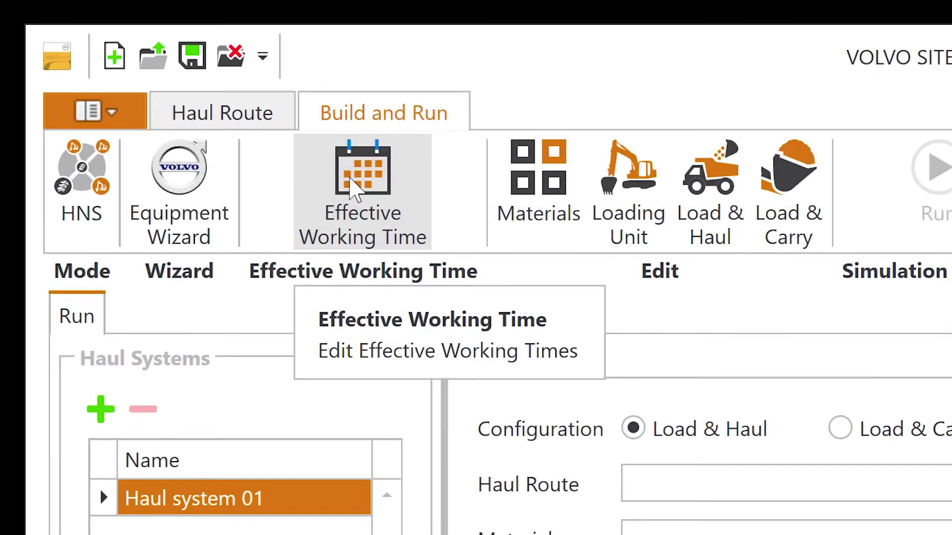
# Step: Compare the 7 and 5 days/week schedules and set Loader availability to 0%
pyautogui.click(354, 189)
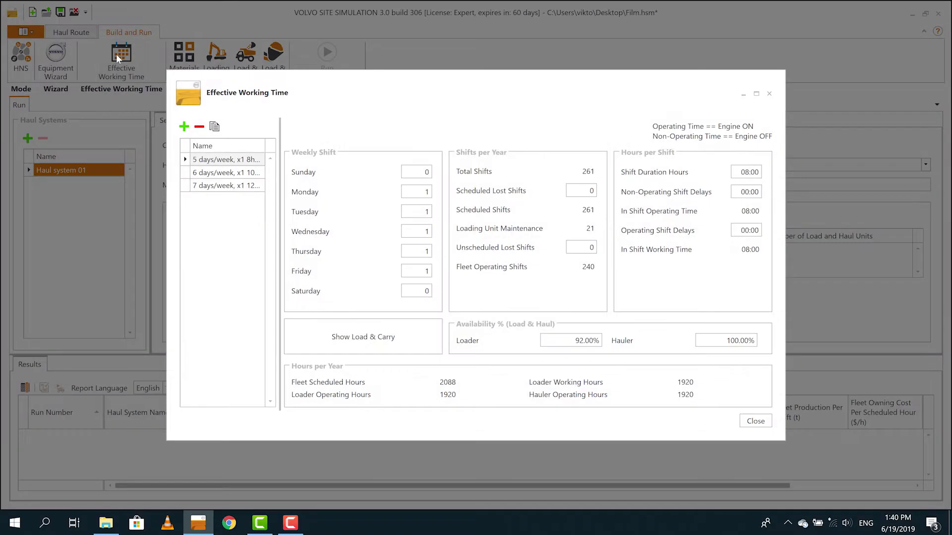
pyautogui.click(205, 185)
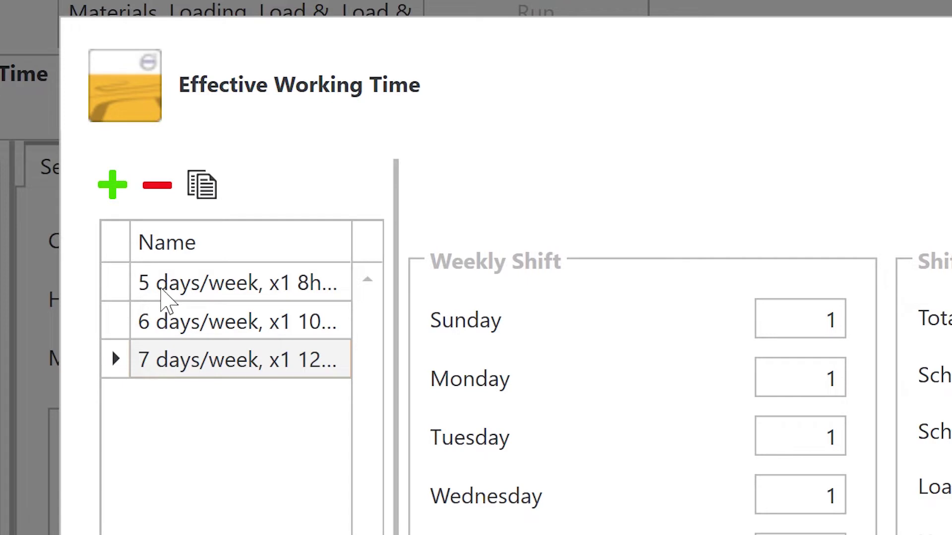
pyautogui.click(162, 288)
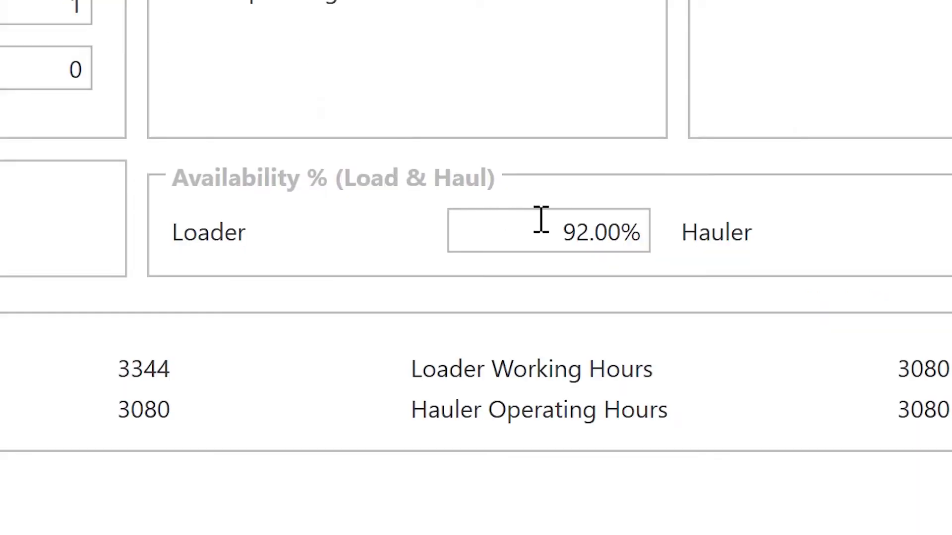
pyautogui.moveTo(546, 226); pyautogui.dragTo(645, 253)
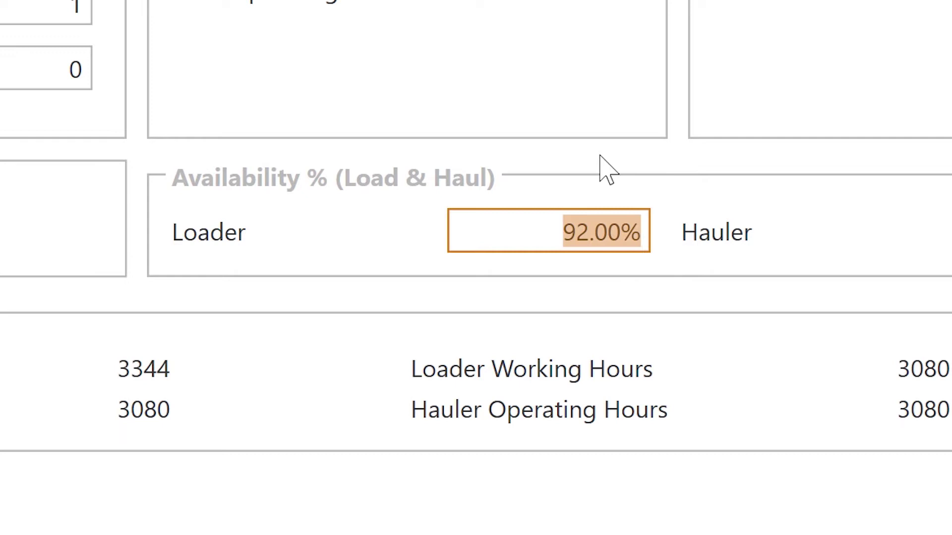
pyautogui.write('0')
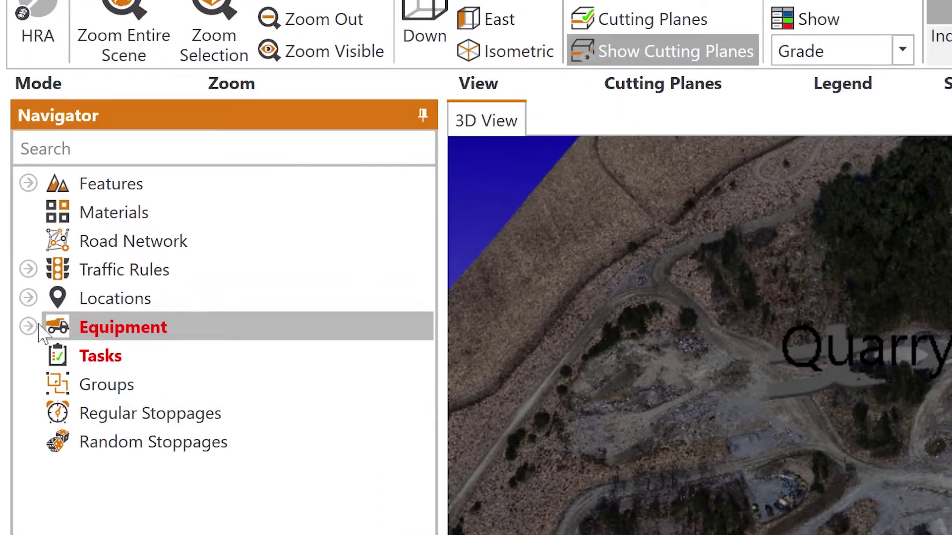
# Step: Open the loading-units equipment library and select the EC750EL T4f excavator from a search
pyautogui.click(29, 328)
pyautogui.click(119, 354)
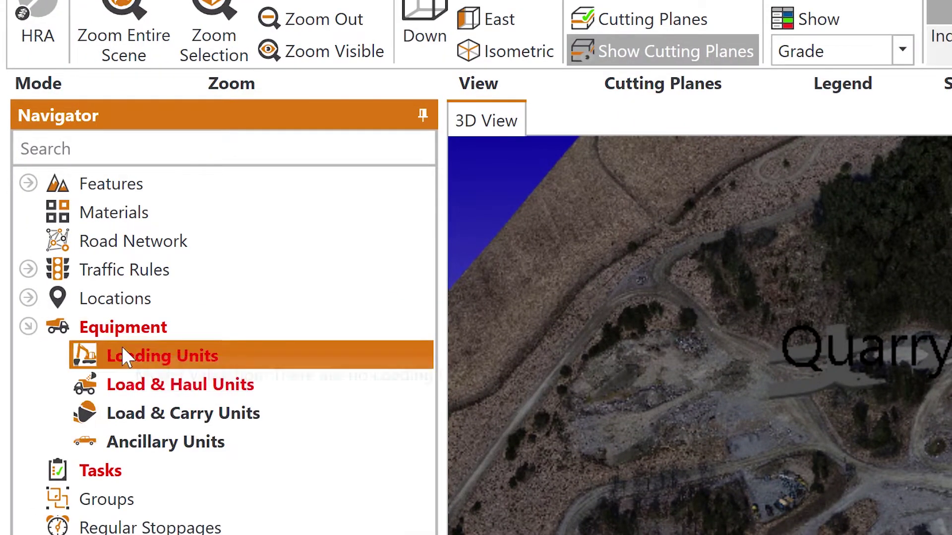
pyautogui.rightClick(123, 350)
pyautogui.click(208, 369)
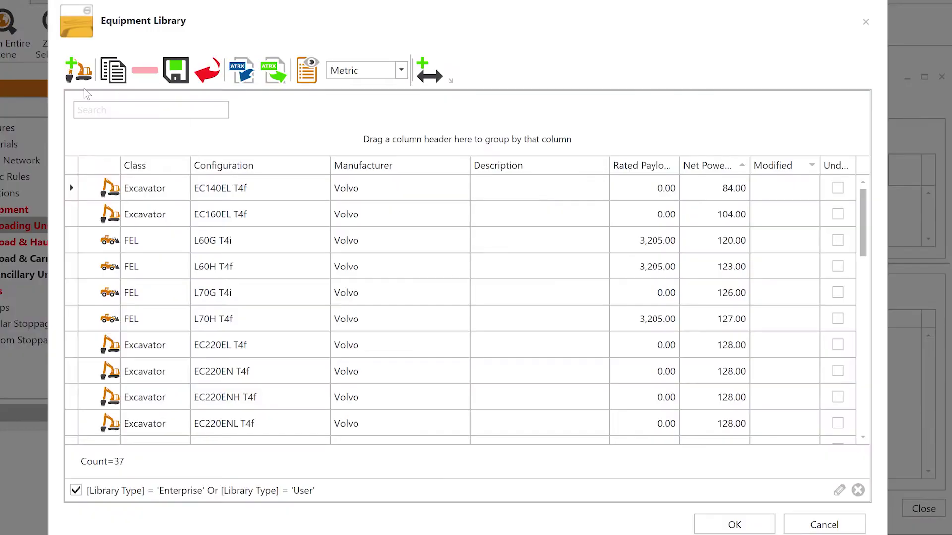
pyautogui.click(88, 110)
pyautogui.write('EC750')
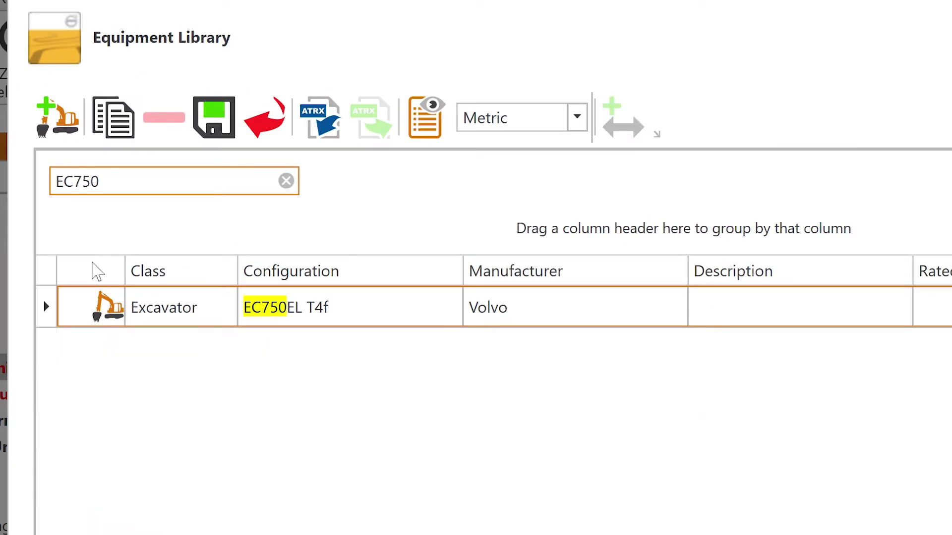
pyautogui.click(210, 322)
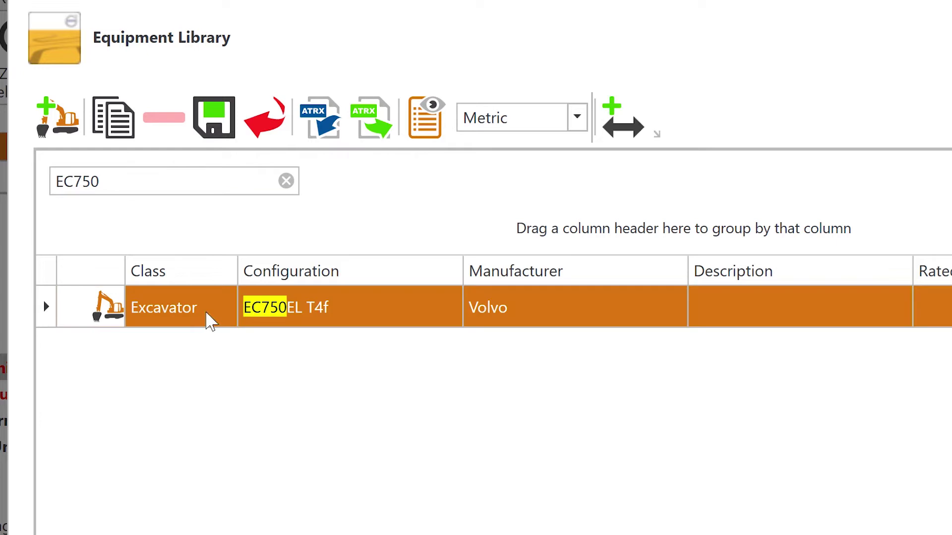
# Step: Add the A35G T4f Gen 2 truck from an A35 search and start the simulation
pyautogui.click(72, 183)
pyautogui.hotkey('ctrl', 'a')
pyautogui.press('BackSpace')
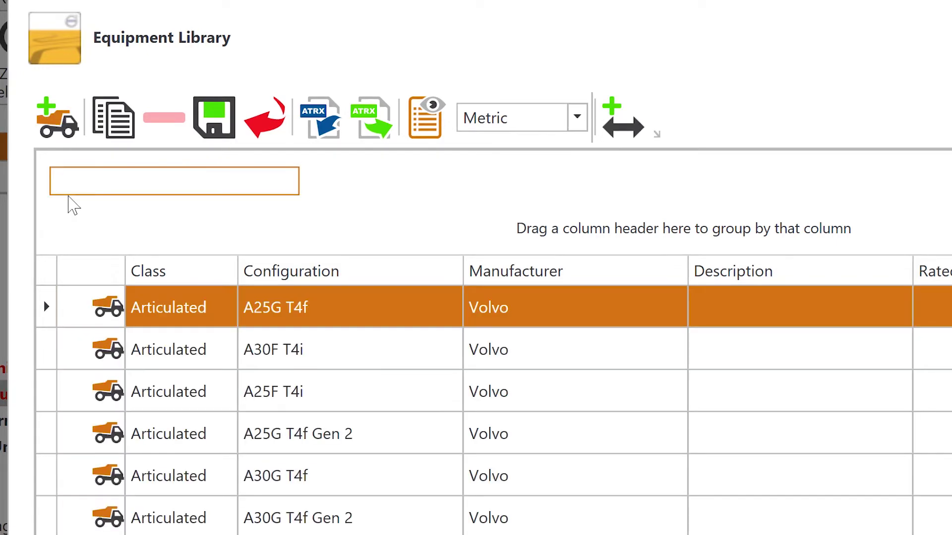
pyautogui.write('A35')
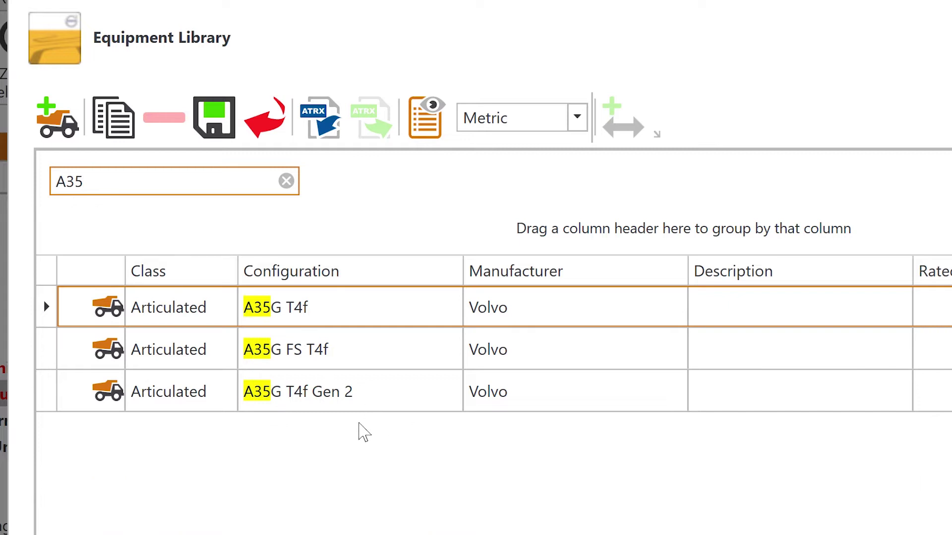
pyautogui.click(318, 401)
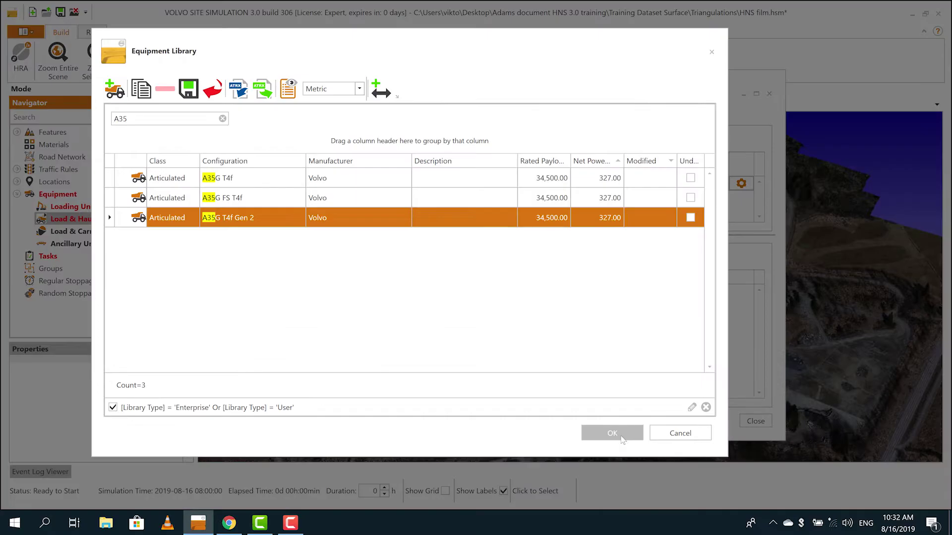
pyautogui.click(619, 438)
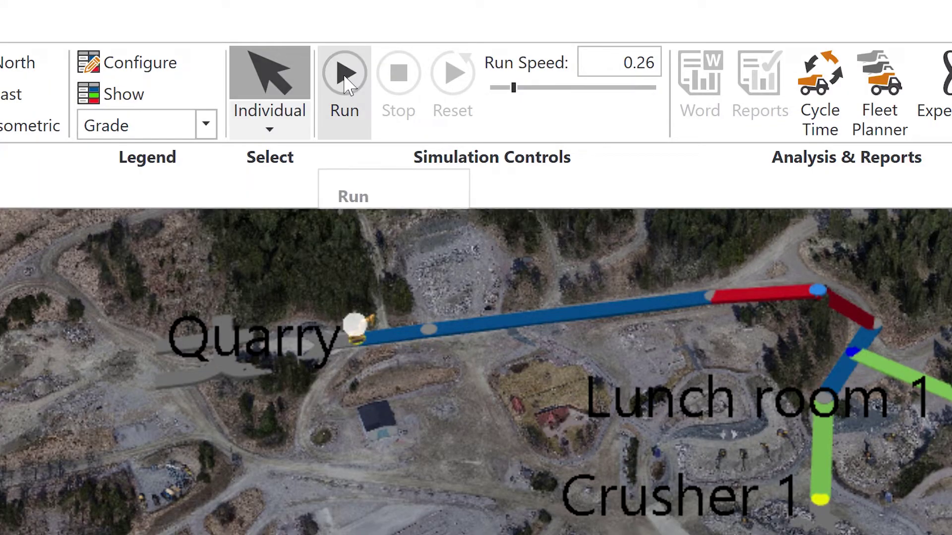
pyautogui.click(346, 81)
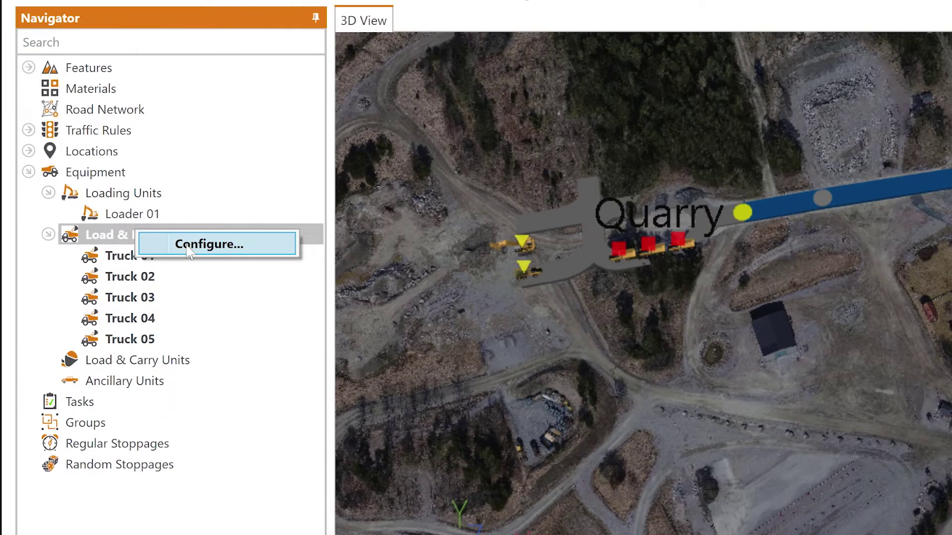
# Step: Delete Truck 05 and Truck 04 from the fleet and enlarge the hauler fuel chart
pyautogui.click(186, 249)
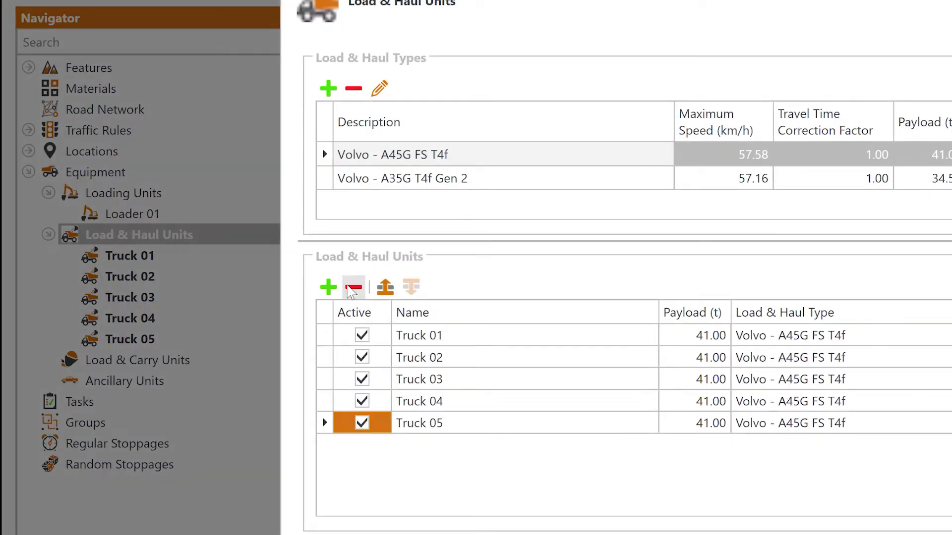
pyautogui.click(353, 287)
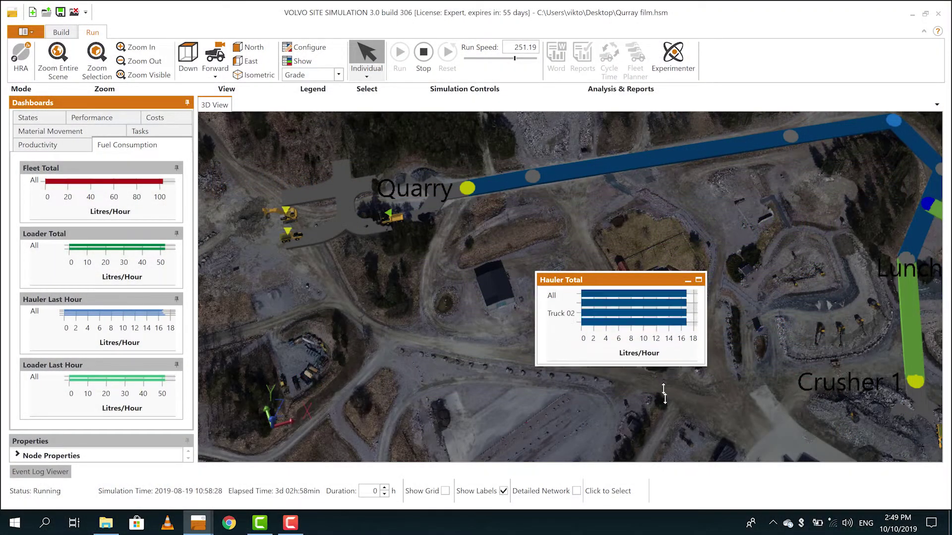
pyautogui.moveTo(663, 392); pyautogui.dragTo(659, 425)
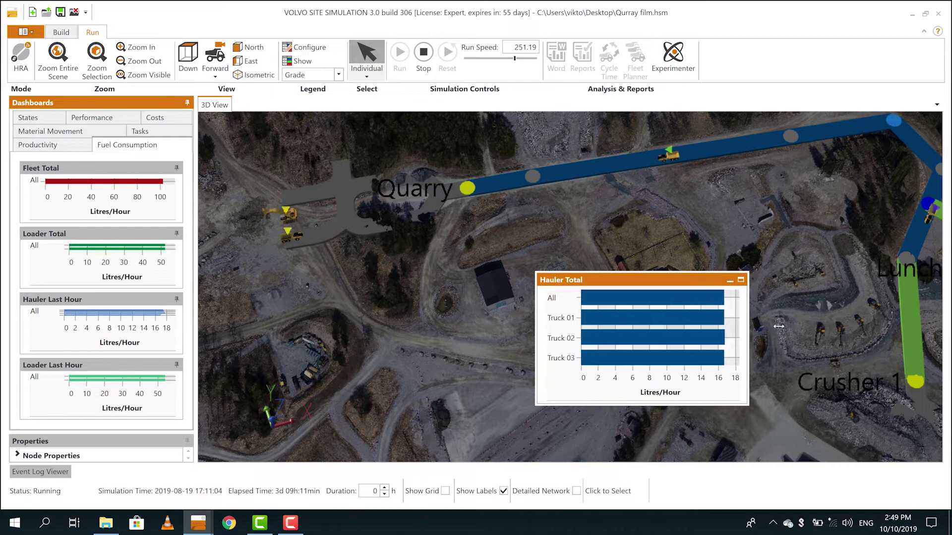
# Step: Widen the Hauler Total chart and undock the Cost Per (T) chart onto the 3D View
pyautogui.moveTo(741, 326); pyautogui.dragTo(753, 325)
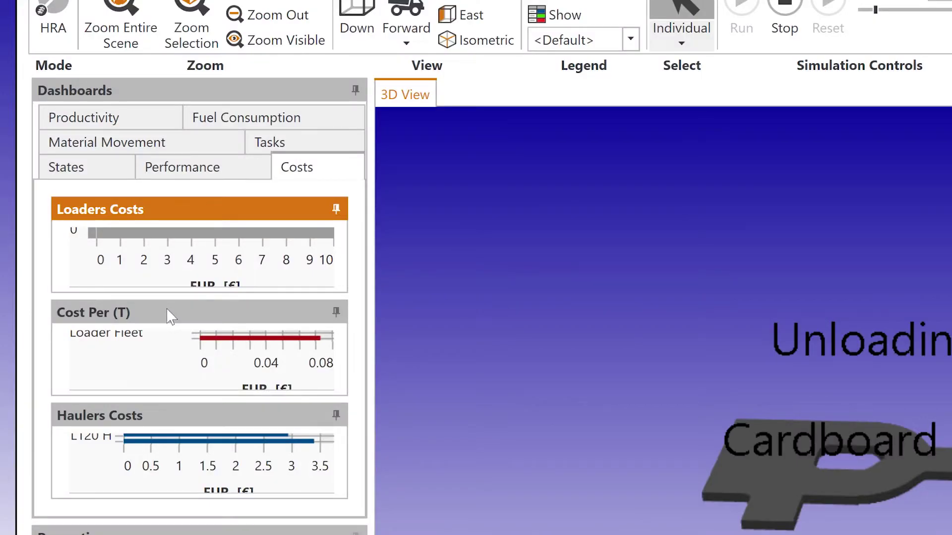
pyautogui.moveTo(166, 311)
pyautogui.mouseDown()
pyautogui.moveTo(510, 198)
pyautogui.moveTo(501, 127)
pyautogui.mouseUp()
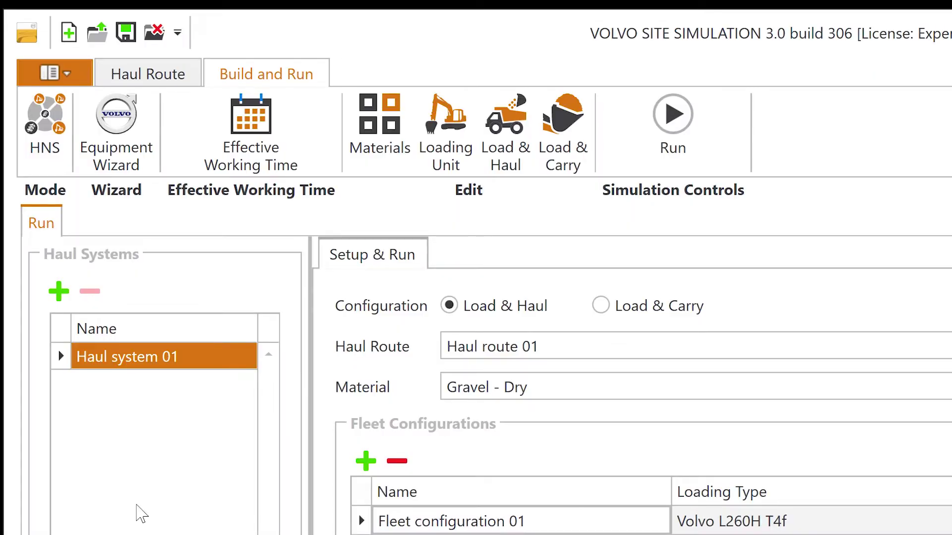
# Step: Set Ground Structure 1.00 on the first segment and fill it down all Haul route 01 segments
pyautogui.click(149, 78)
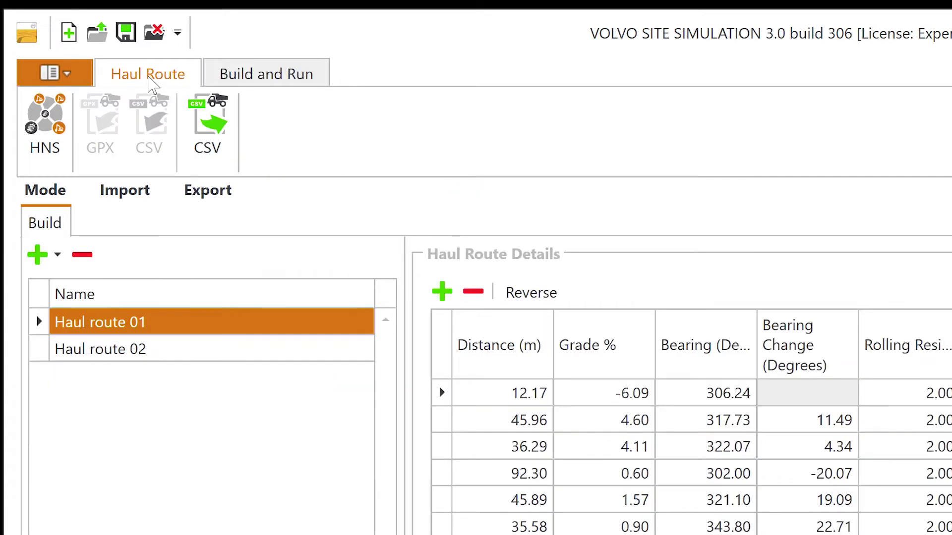
pyautogui.click(562, 221)
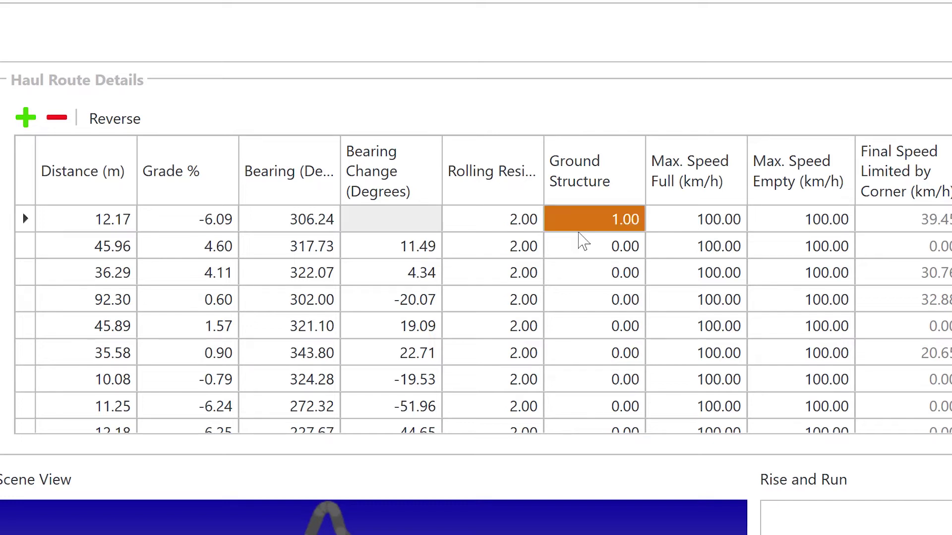
pyautogui.moveTo(591, 253); pyautogui.dragTo(601, 474)
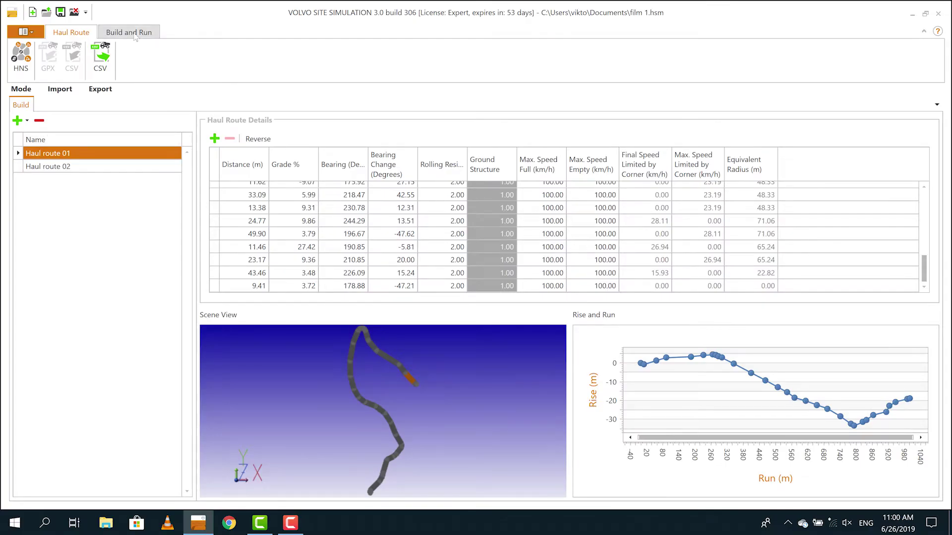
pyautogui.click(128, 33)
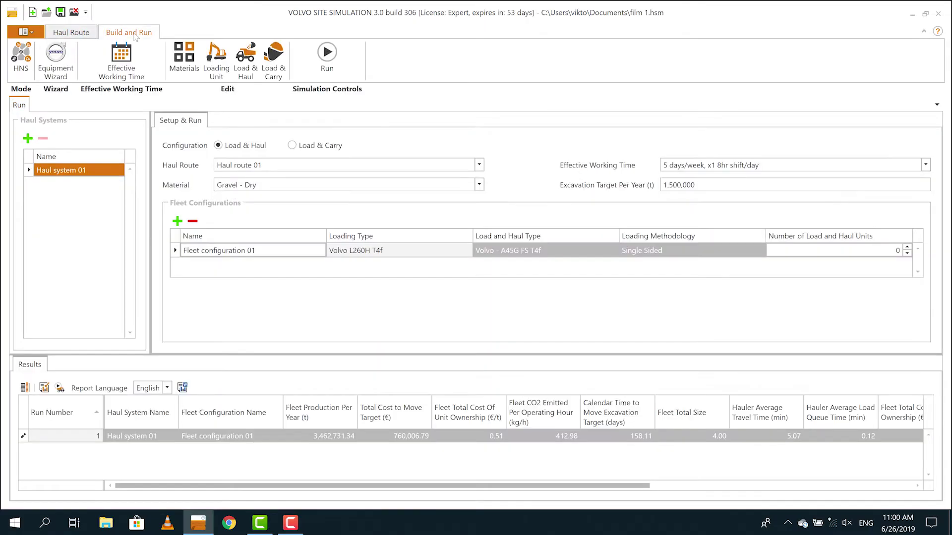
# Step: Run a second simulation and set the loading unit bucket's BSS option to Yes
pyautogui.click(328, 53)
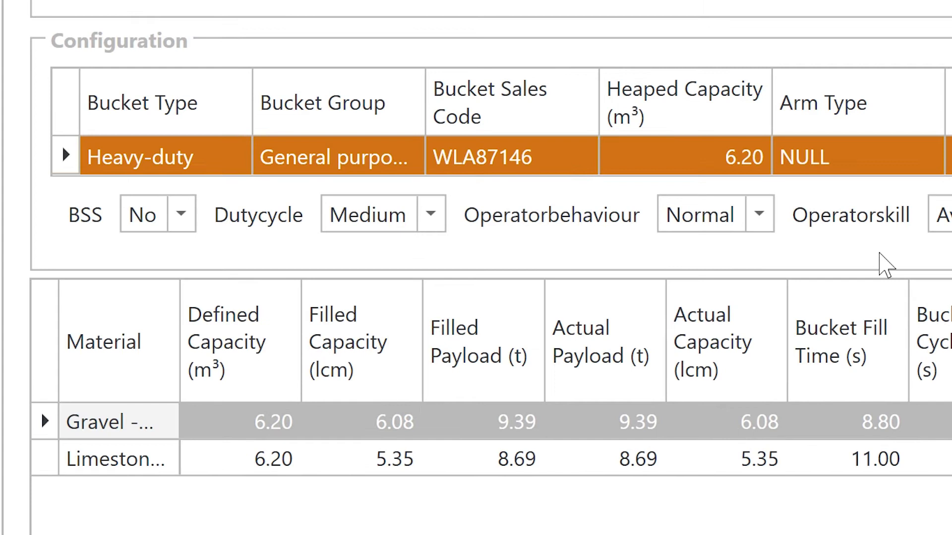
pyautogui.click(180, 216)
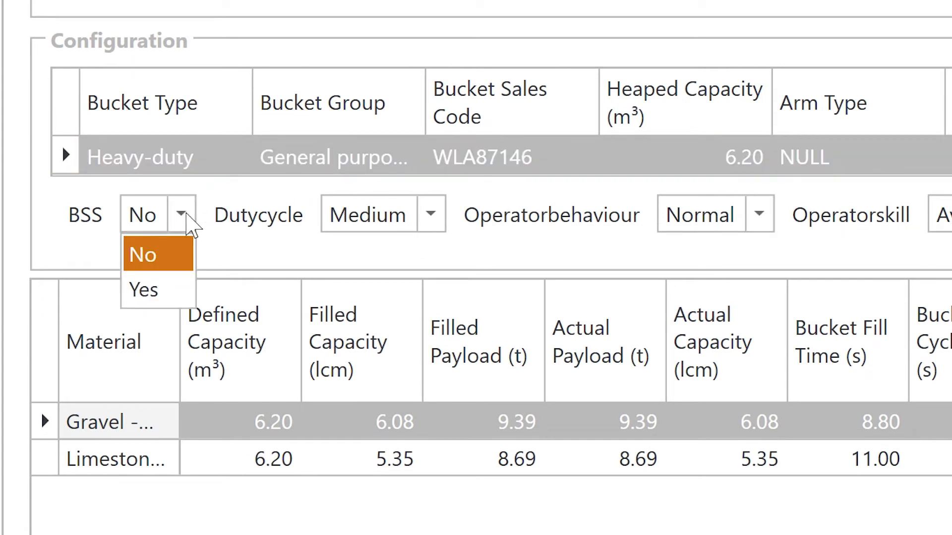
pyautogui.click(178, 288)
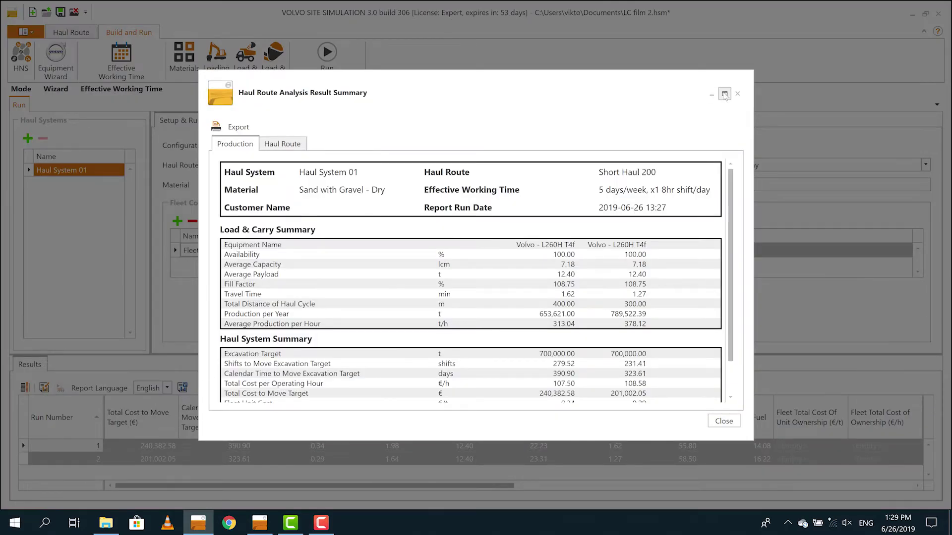
# Step: Maximize the Haul Route Analysis Result Summary to review the 700,000 t, €240,382.58, 391-day report
pyautogui.click(724, 93)
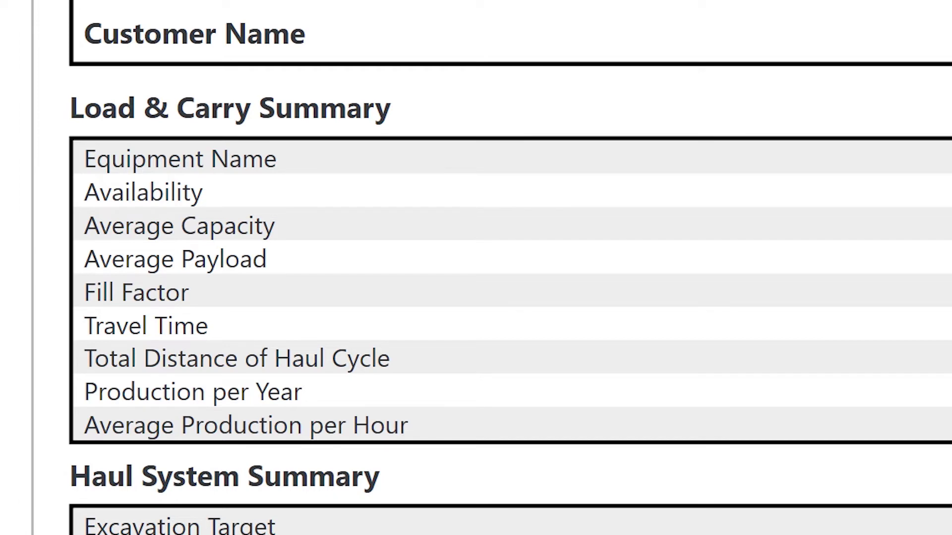
pyautogui.scroll(-2, 476, 267)
pyautogui.scroll(-3, 477, 268)
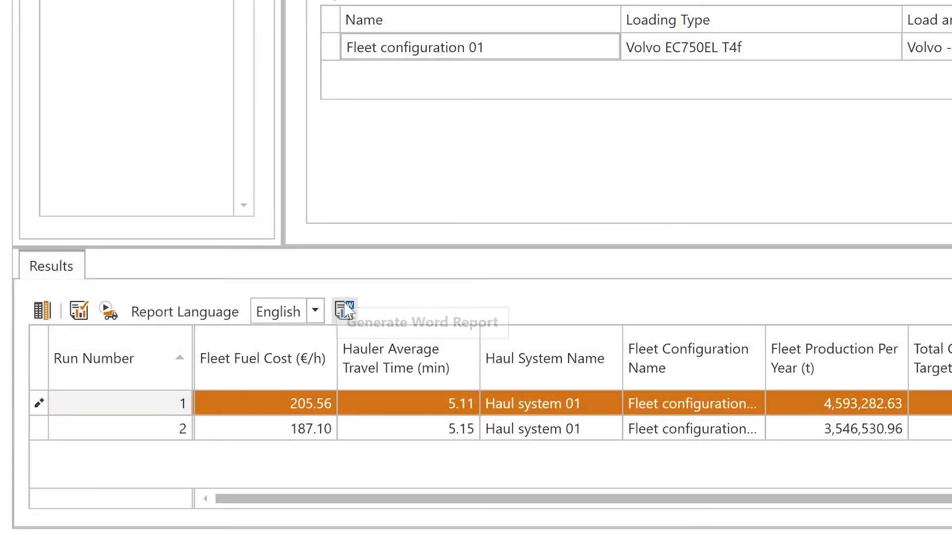
# Step: Generate a Word report of the Haul system 01 results from the Results toolbar
pyautogui.click(345, 310)
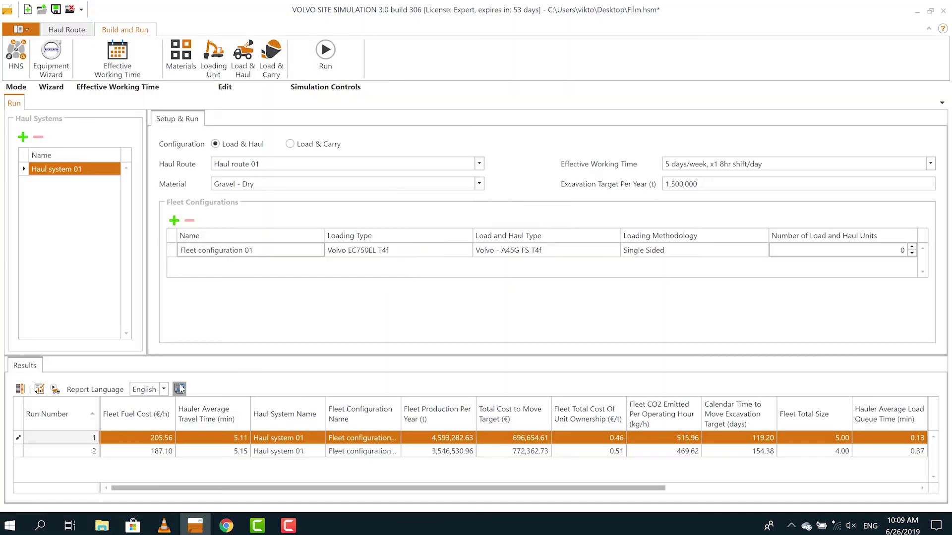